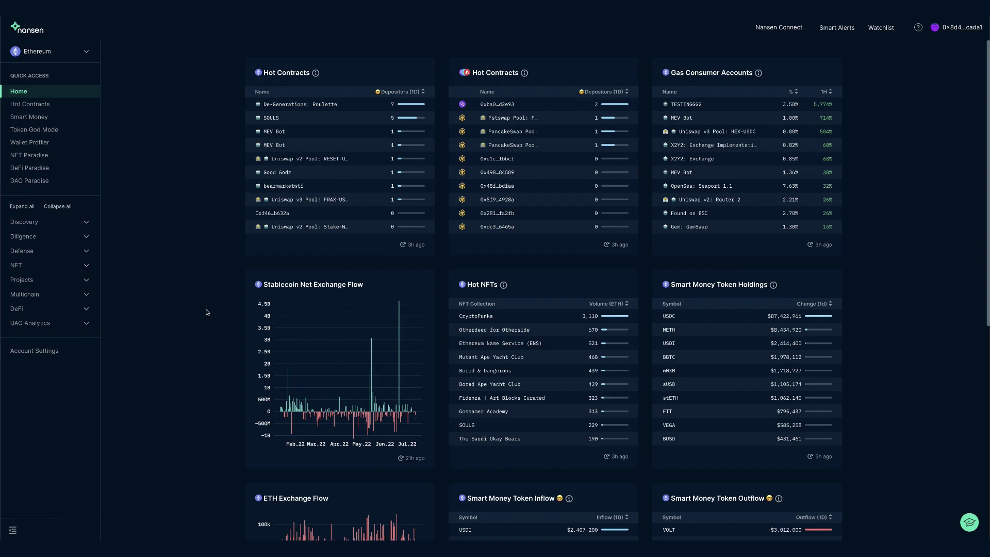
# Load the Token God Mode summary for LooksRare (LOOKS), showing its $0.303296 price and $285M FDV.
pyautogui.click(34, 129)
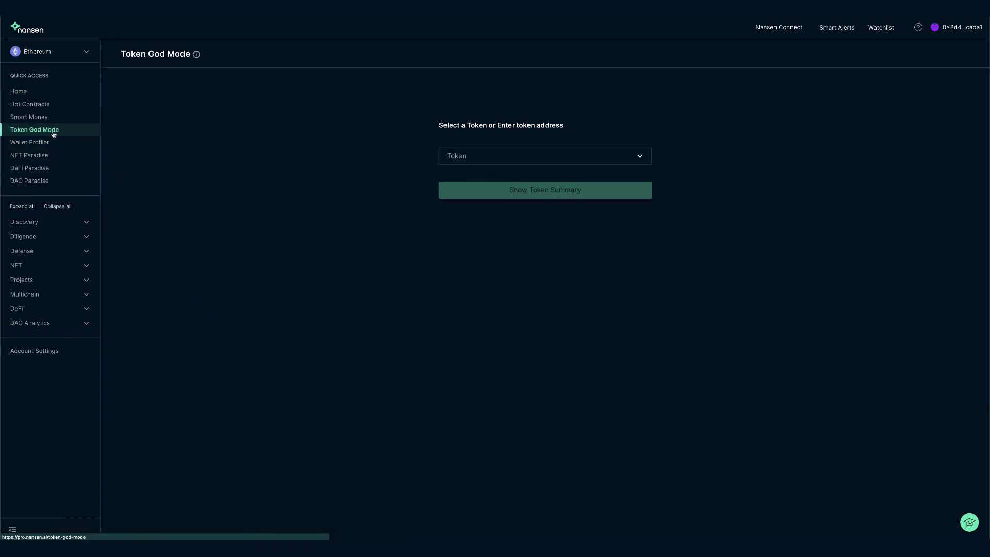
pyautogui.click(465, 158)
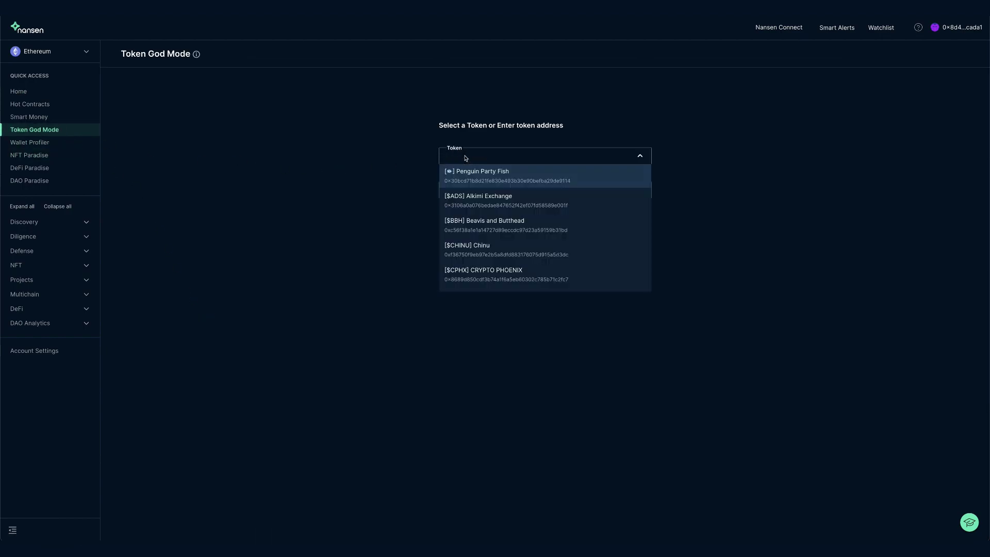
pyautogui.write('LOOKS')
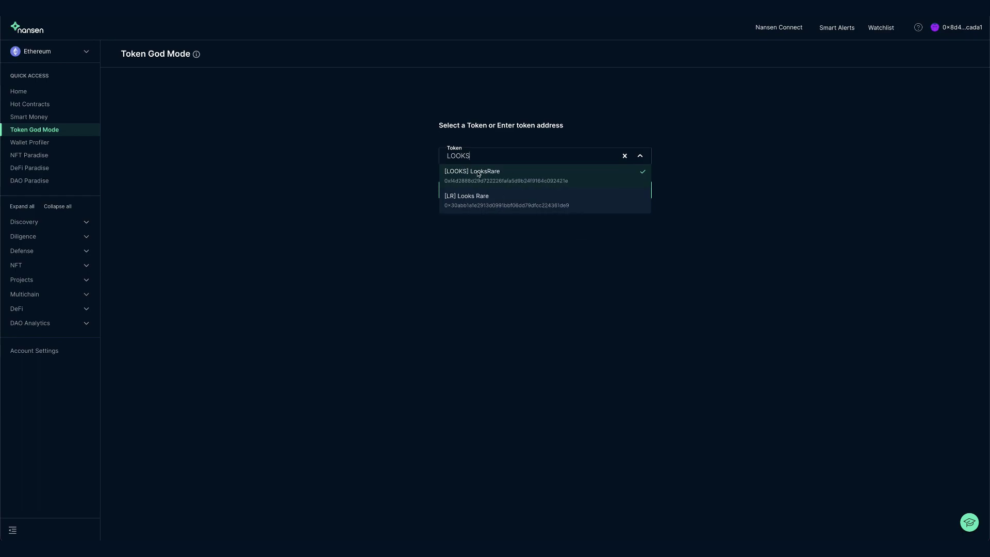
pyautogui.click(478, 174)
pyautogui.click(529, 187)
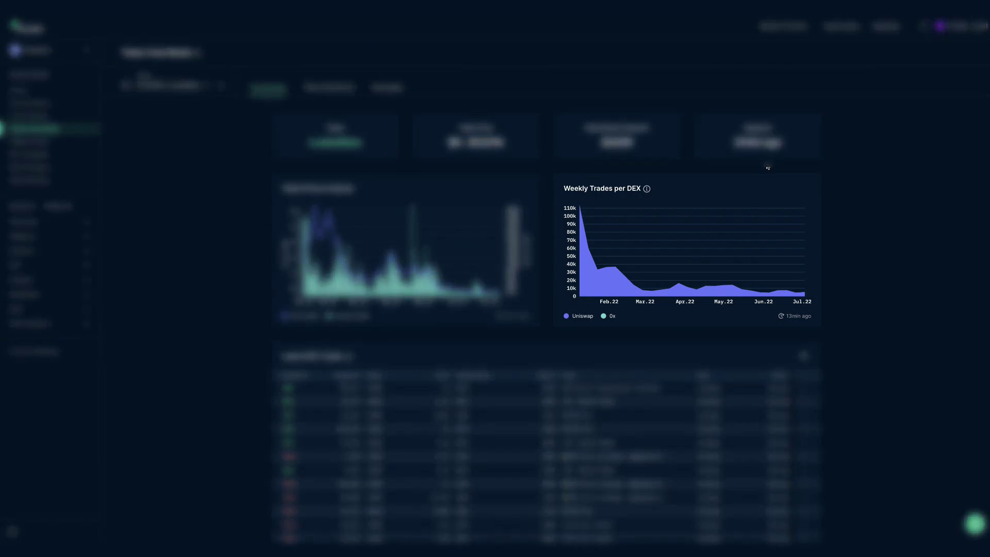
pyautogui.moveTo(697, 292)
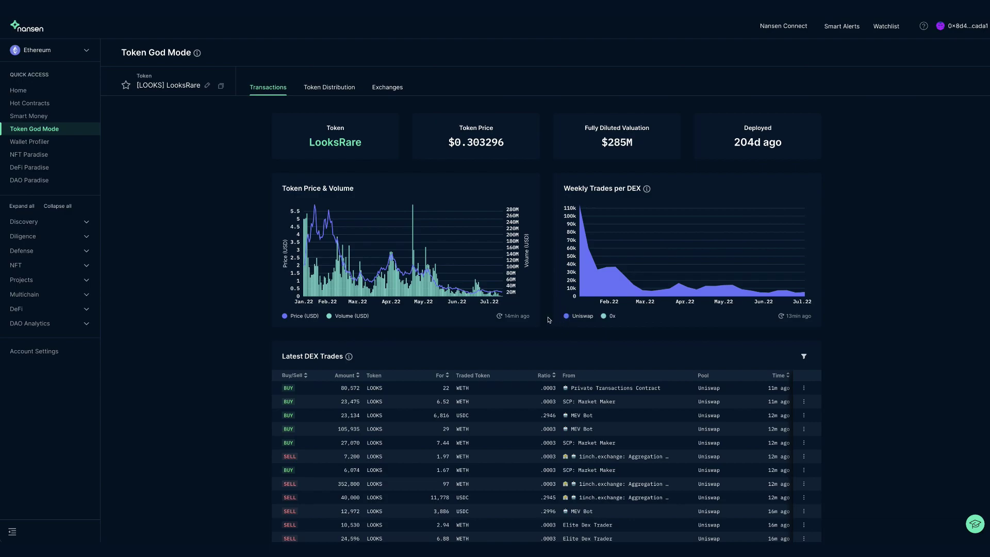
# Scroll to the LOOKS Latest DEX Trades table and review its filter options, closing them unapplied.
pyautogui.scroll(-6, 548, 320)
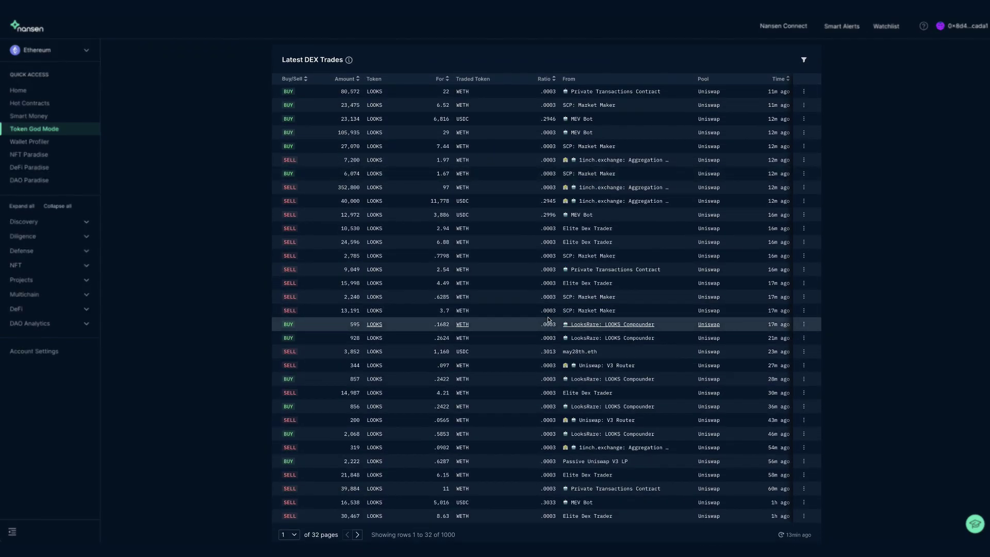
pyautogui.scroll(-1, 619, 320)
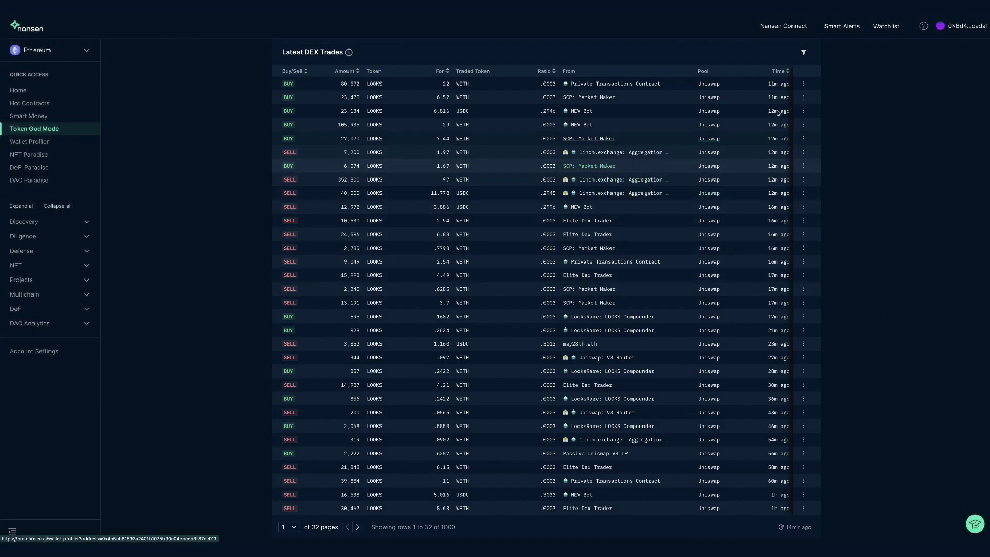
pyautogui.click(803, 51)
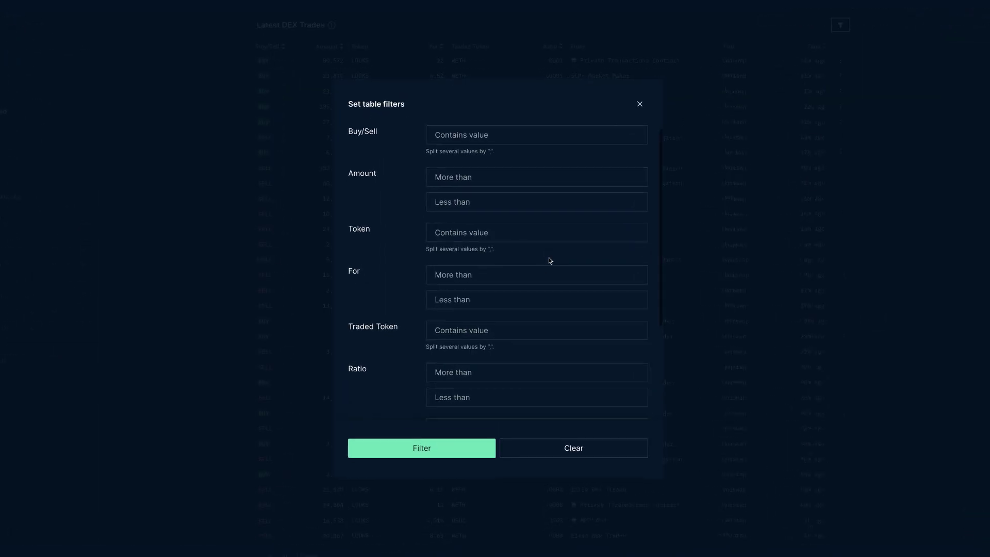
pyautogui.scroll(-5, 550, 260)
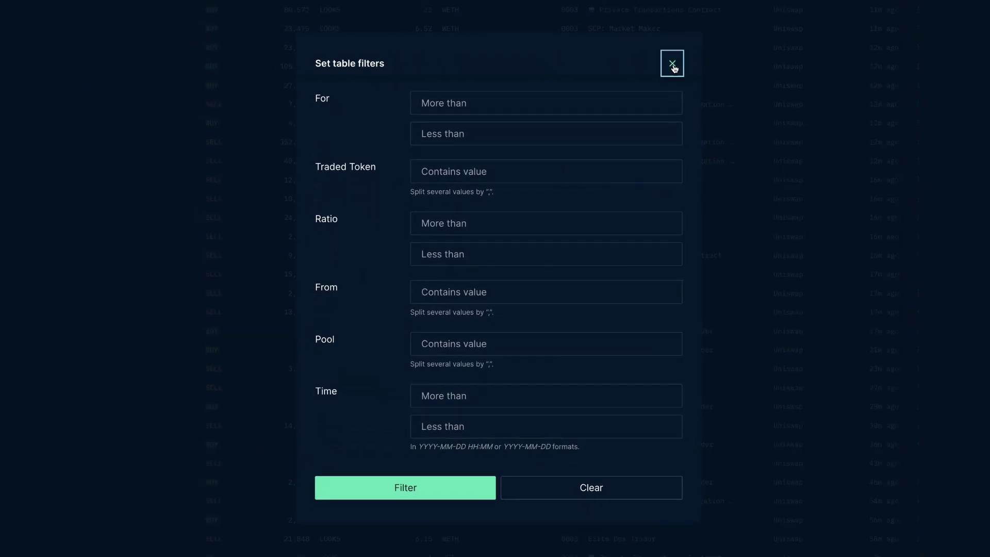
pyautogui.click(672, 66)
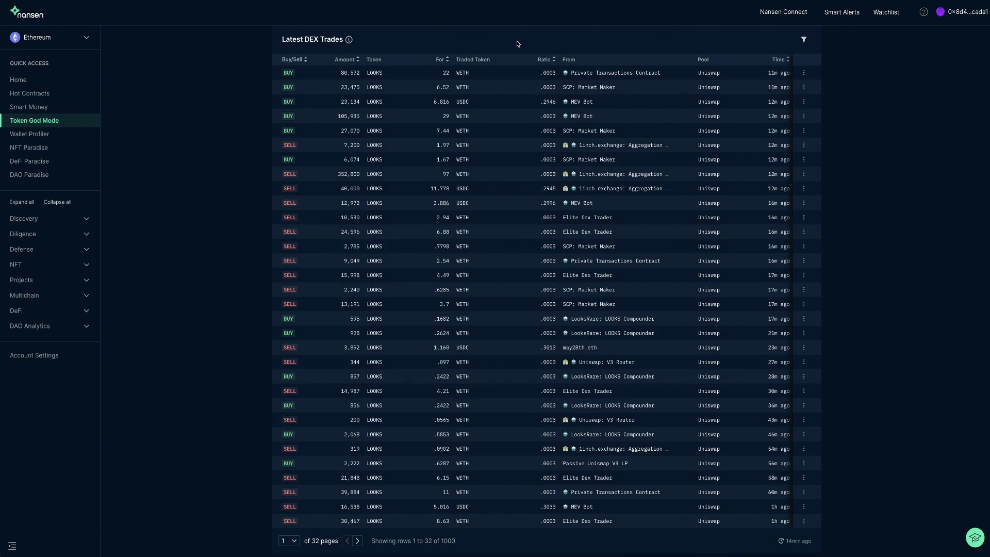
pyautogui.click(586, 147)
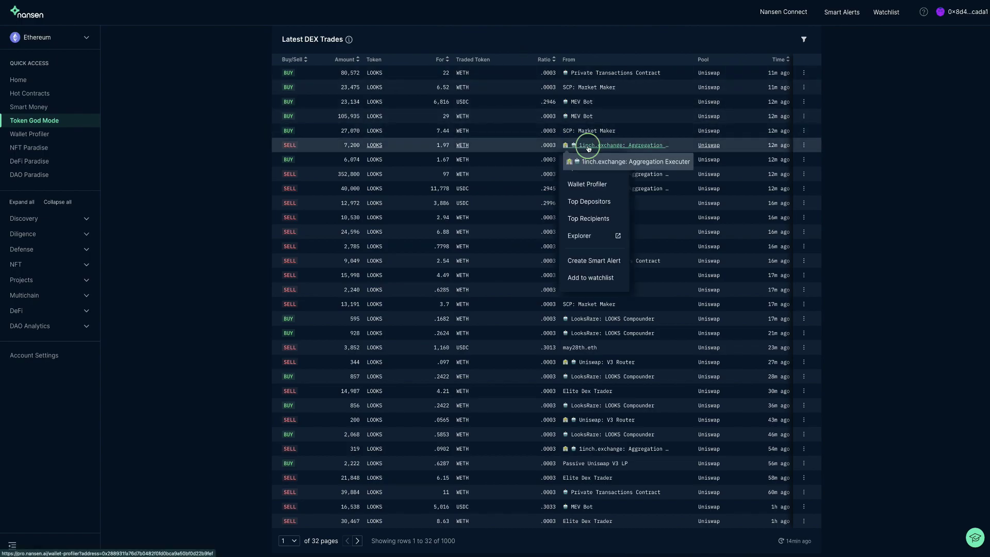
pyautogui.click(586, 237)
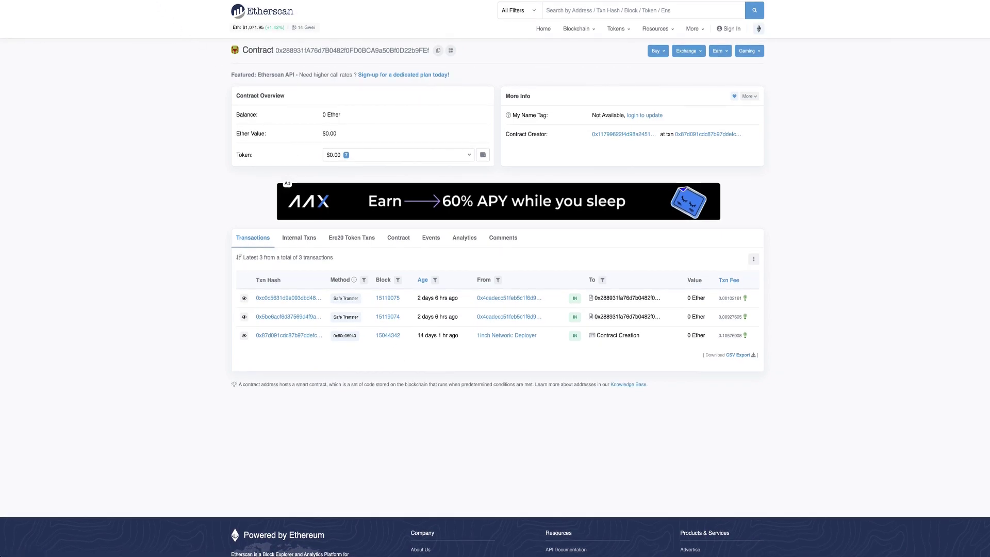
pyautogui.hotkey('ctrl', 'w')
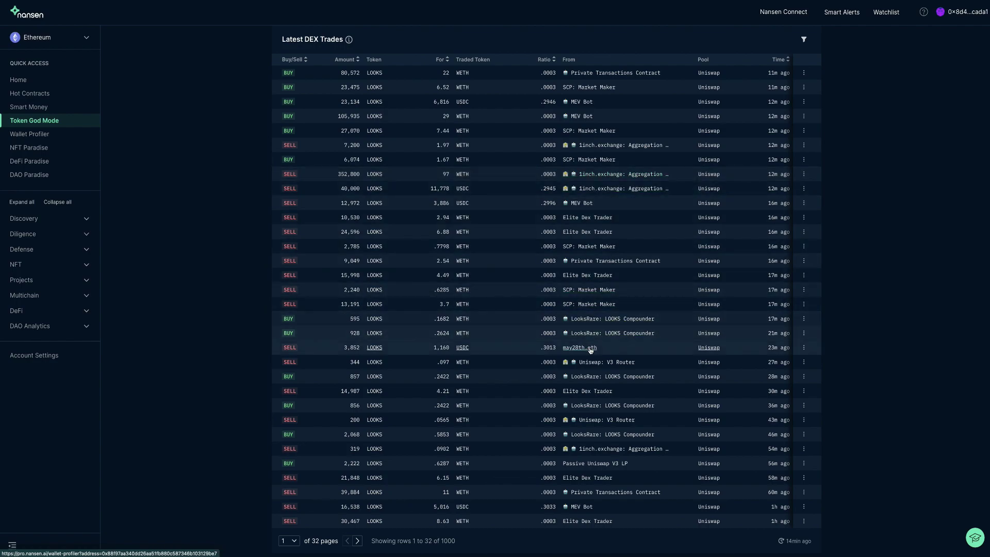
# Open the Uniswap: V3 Router wallet profile and expand its full list of labels.
pyautogui.click(593, 363)
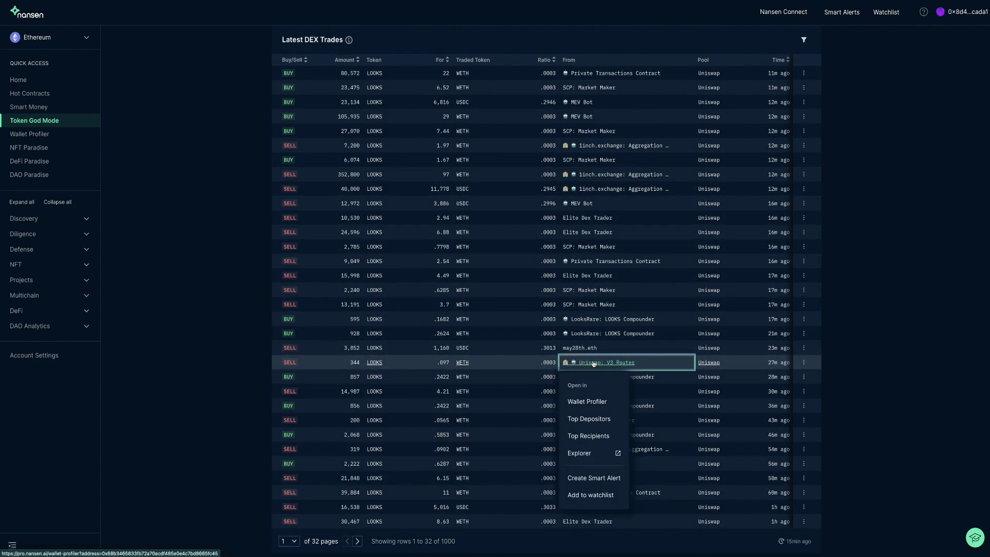
pyautogui.click(593, 401)
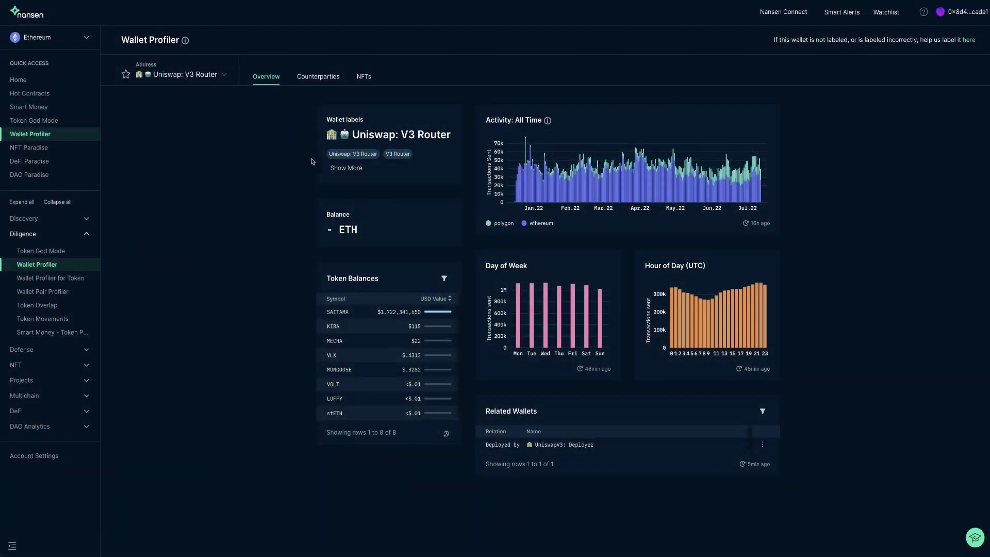
pyautogui.click(347, 169)
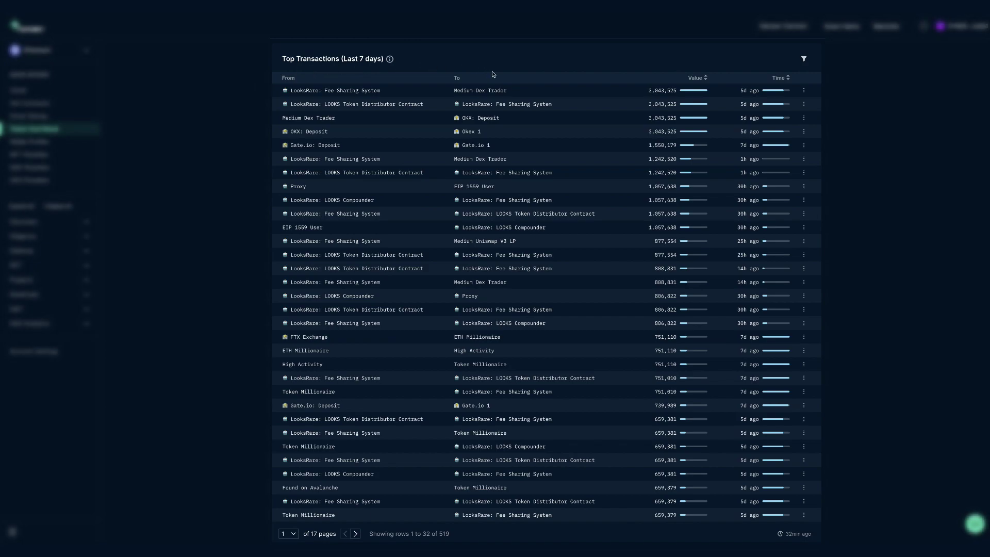
# Open the action menu for the LooksRare: Fee Sharing System address.
pyautogui.click(508, 255)
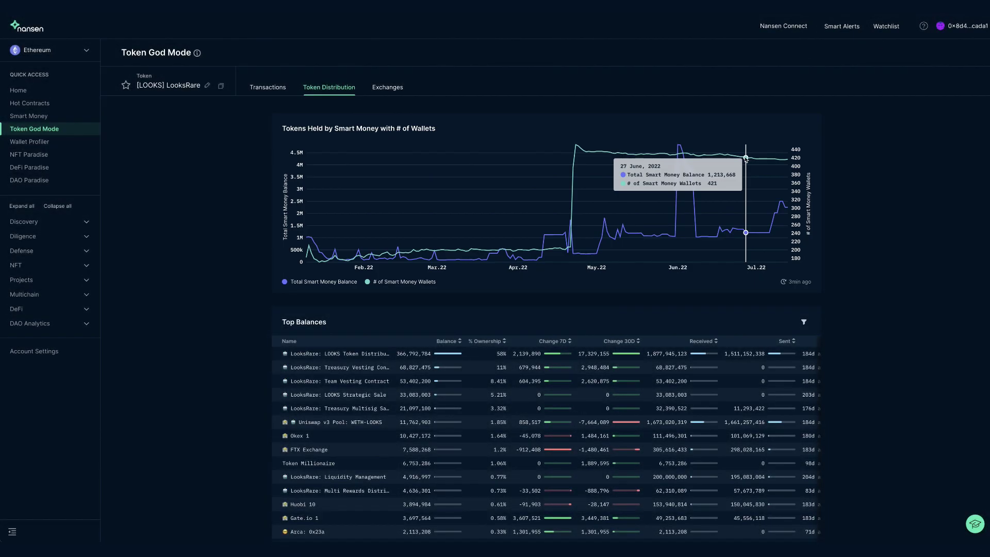
# Scroll down to the full Top Balances table of 1000 LOOKS holders across 32 pages.
pyautogui.scroll(-2, 221, 279)
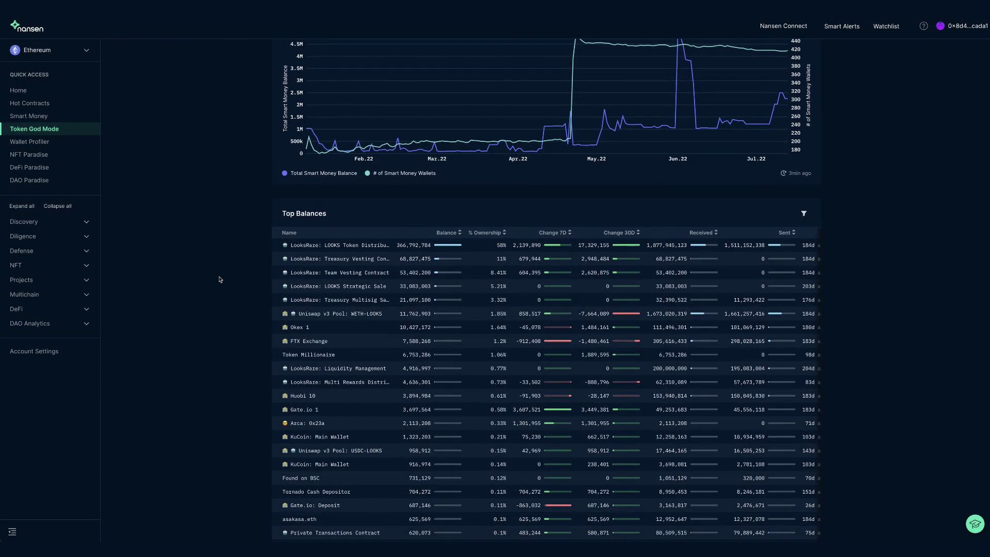
pyautogui.scroll(-3, 220, 278)
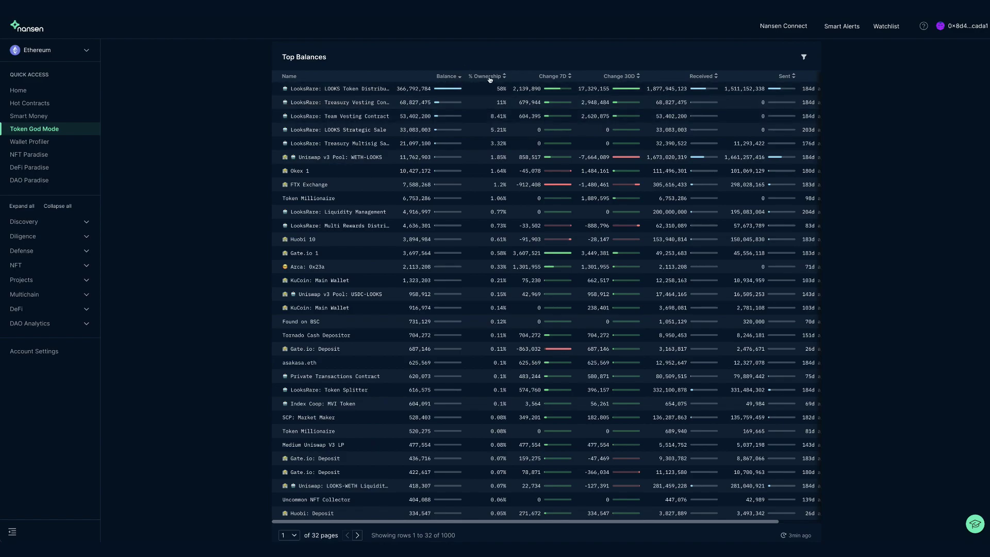
# Sort Top Balances by % Ownership descending and filter names by 🤓, leaving 12 holders.
pyautogui.click(498, 79)
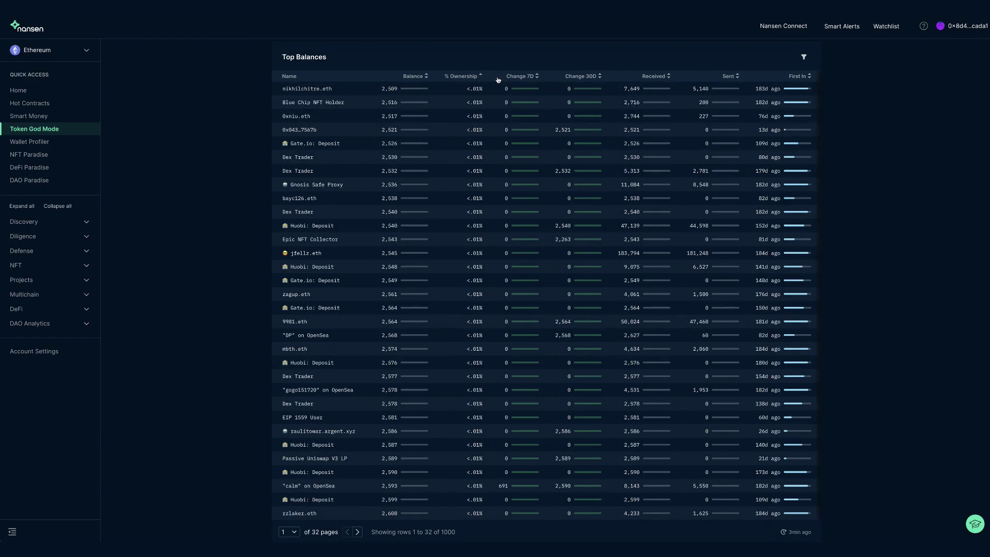
pyautogui.click(474, 77)
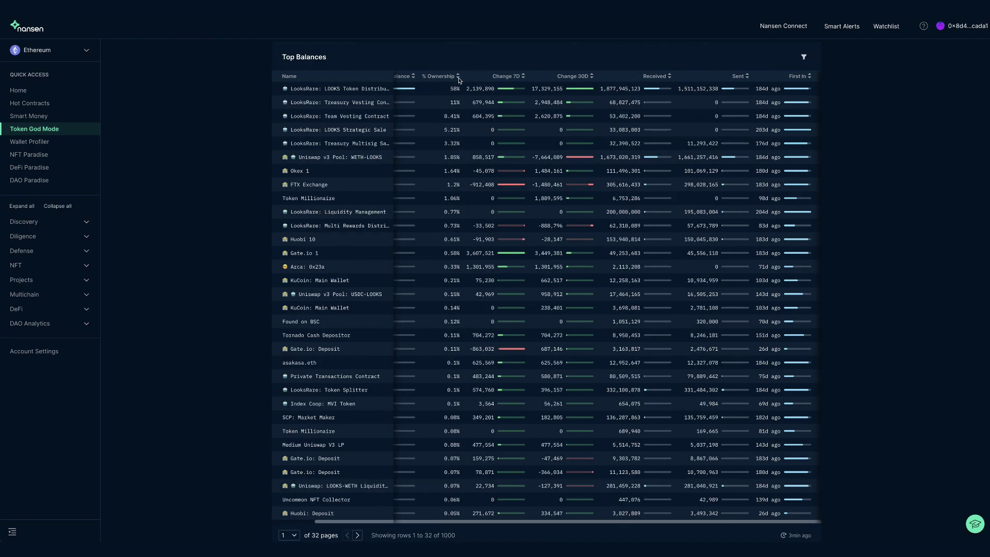
pyautogui.click(803, 59)
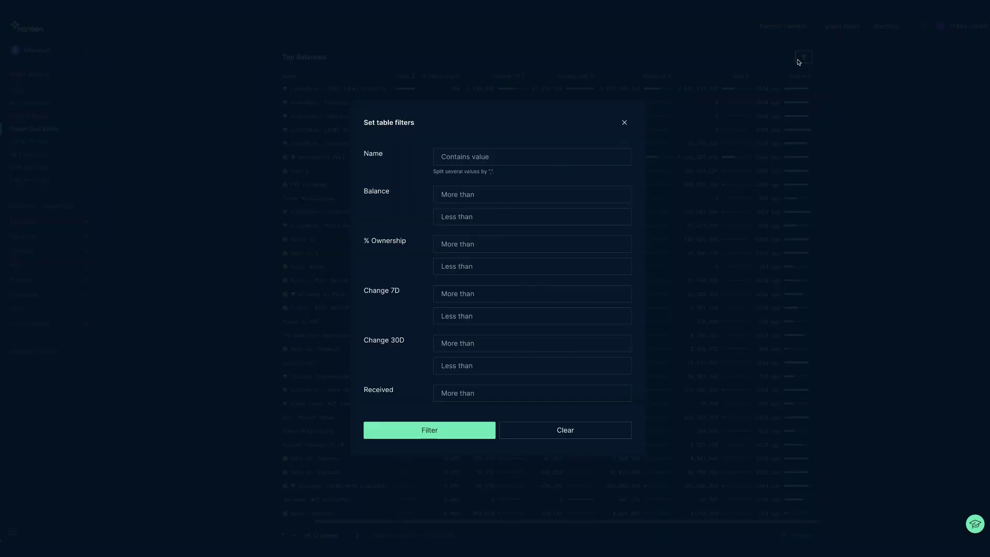
pyautogui.click(461, 160)
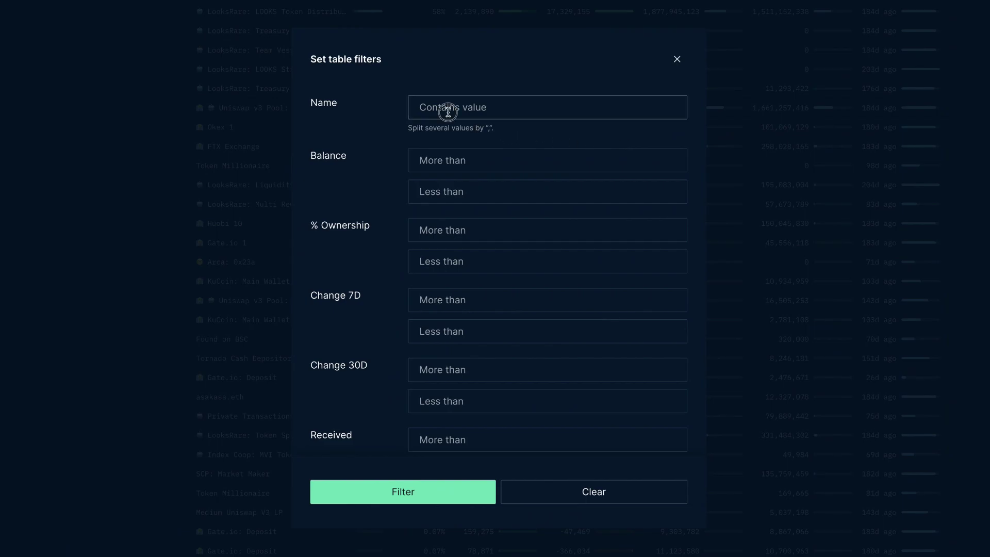
pyautogui.write('🤓')
pyautogui.click(442, 491)
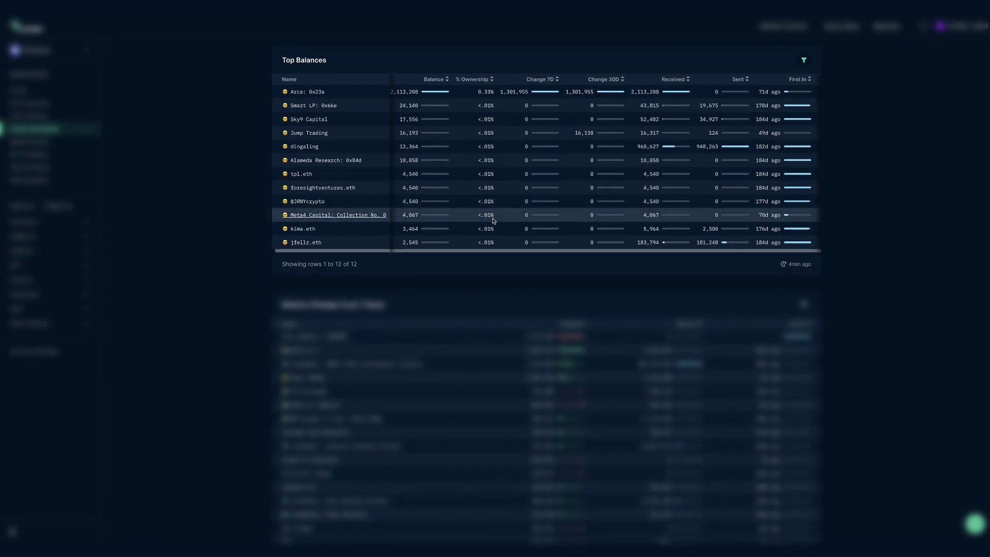
# Sort the Balance Changes (Last 7 Days) table by largest increase and scroll through the holder charts.
pyautogui.scroll(-1, 279, 247)
pyautogui.scroll(-5, 279, 248)
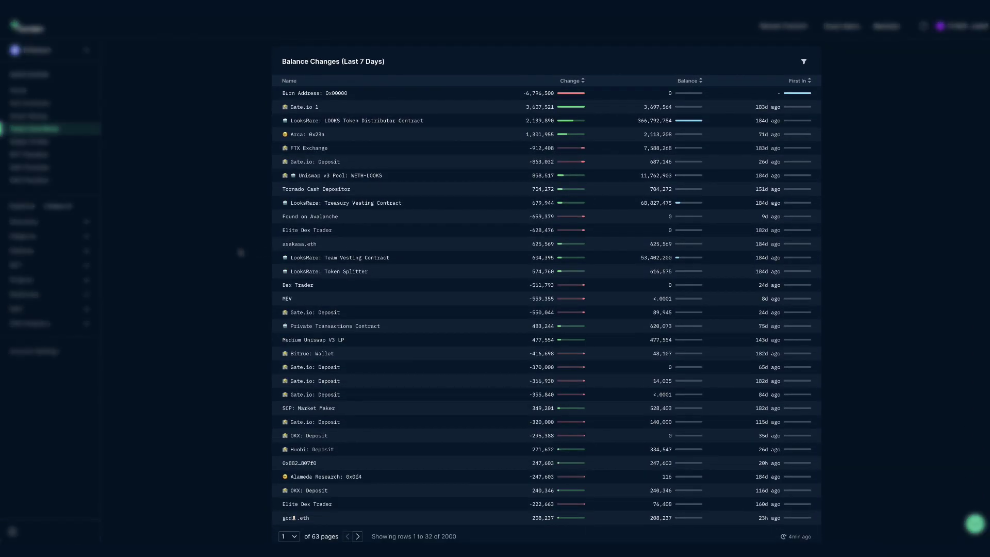
pyautogui.scroll(-1, 547, 291)
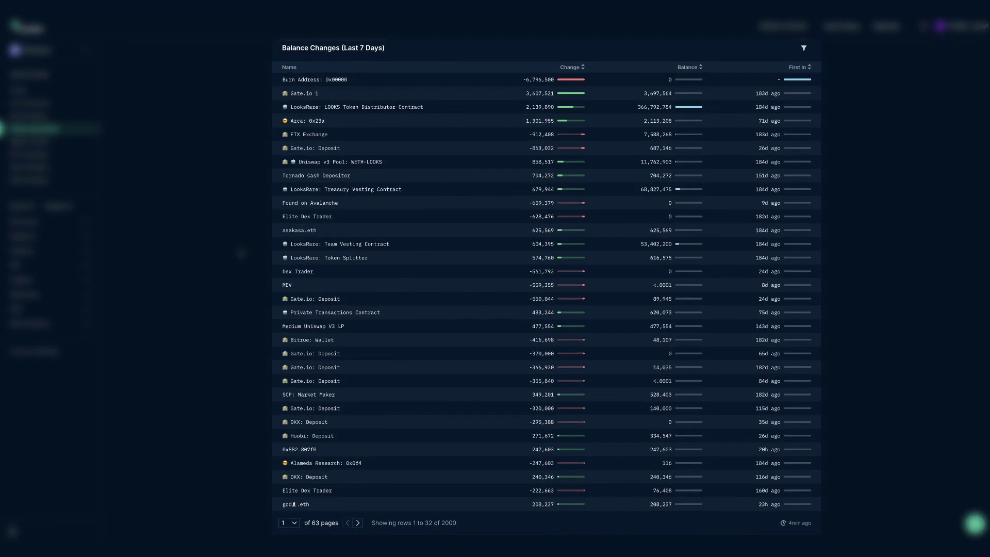
pyautogui.scroll(1, 547, 292)
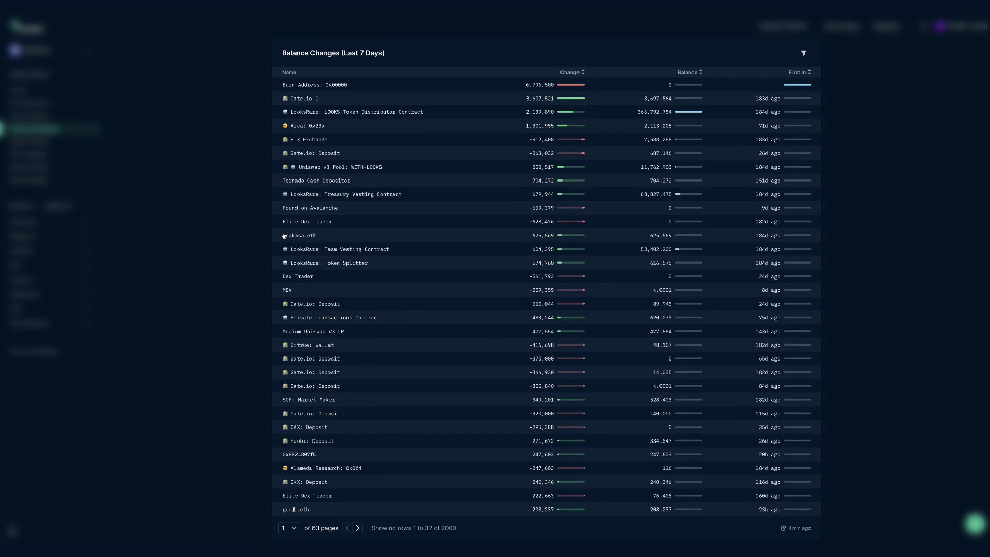
pyautogui.click(579, 71)
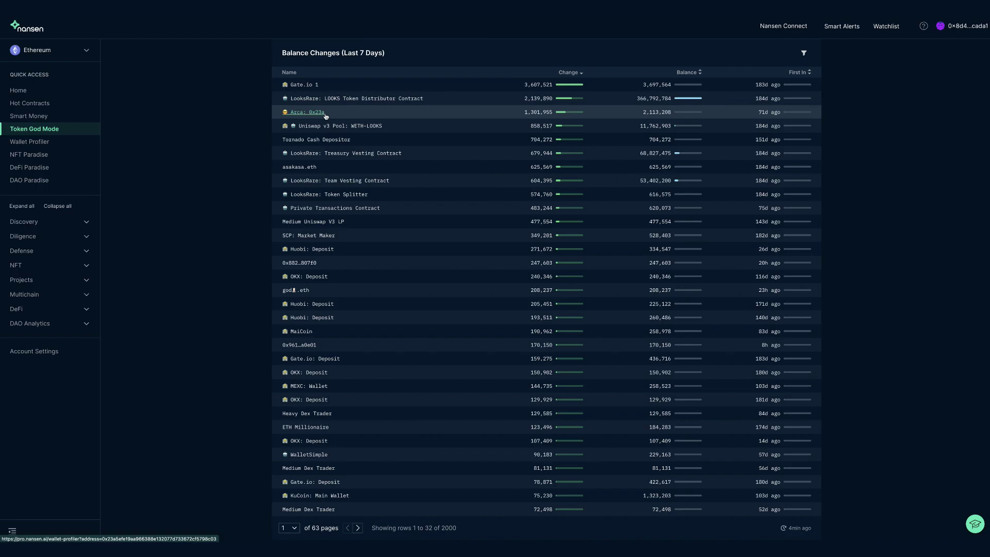
pyautogui.scroll(-8, 191, 185)
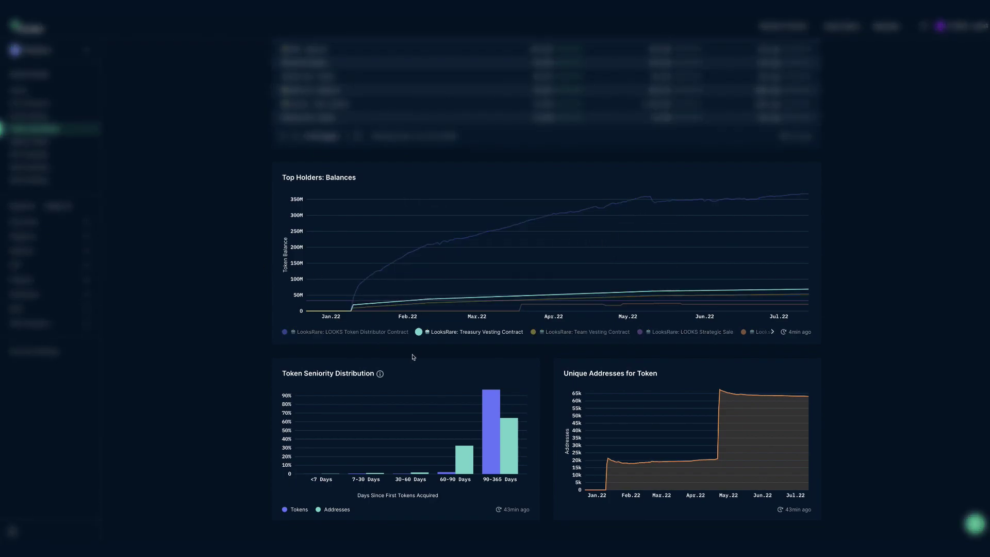
pyautogui.moveTo(479, 442)
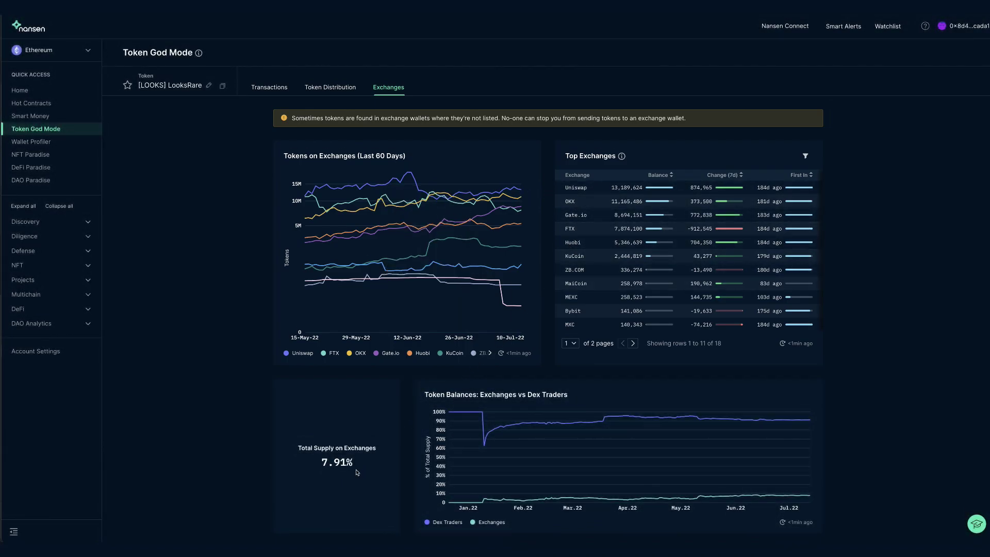
# Scroll past the exchange supply and deposit/withdrawal charts to the Top Exchange Transactions table.
pyautogui.scroll(-3, 355, 471)
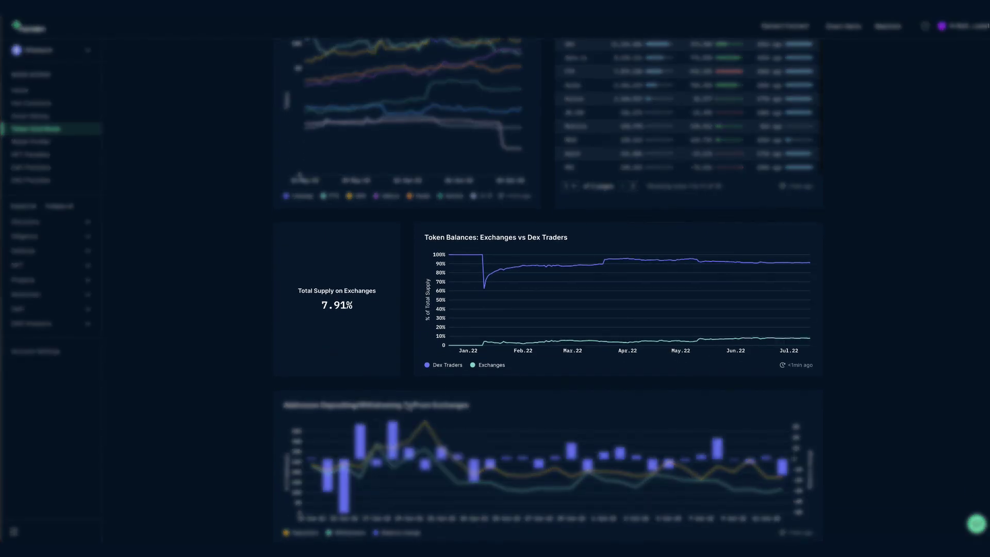
pyautogui.moveTo(501, 342)
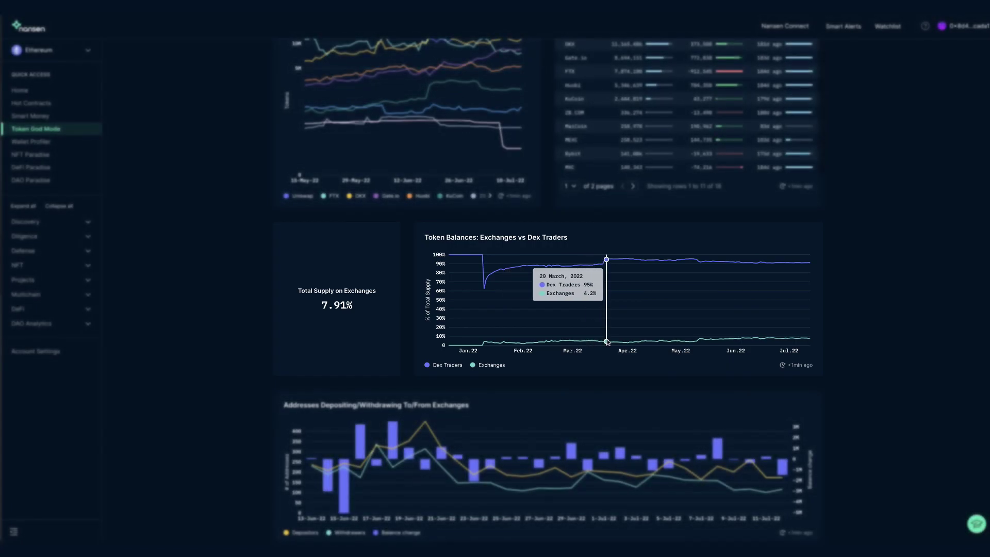
pyautogui.scroll(-2, 605, 346)
pyautogui.scroll(-3, 605, 346)
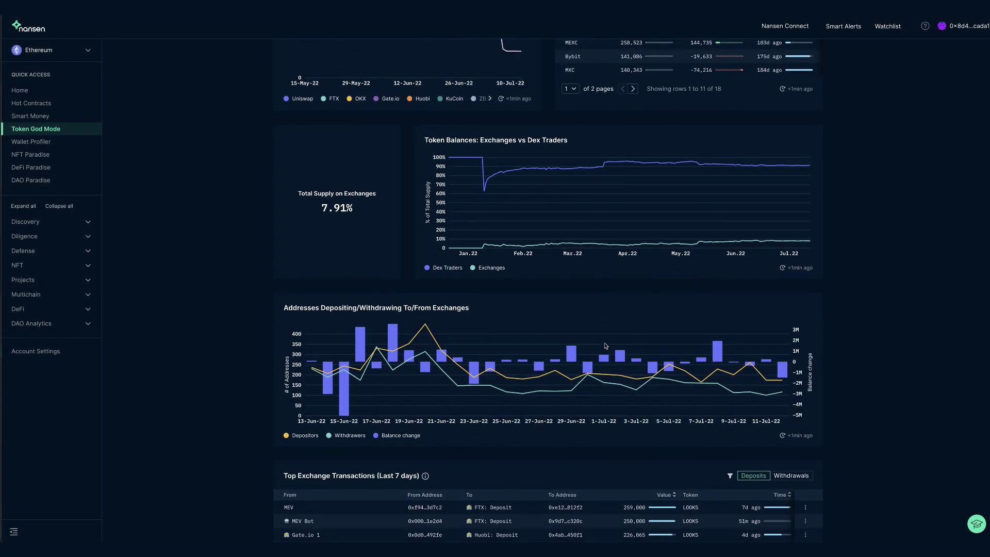
pyautogui.scroll(-3, 605, 345)
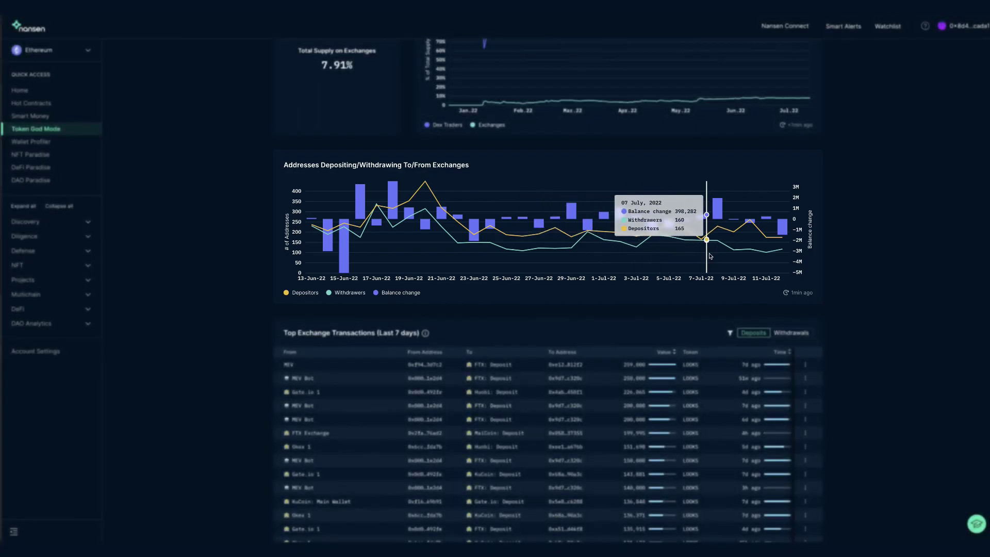
pyautogui.scroll(-3, 884, 321)
pyautogui.scroll(-3, 885, 321)
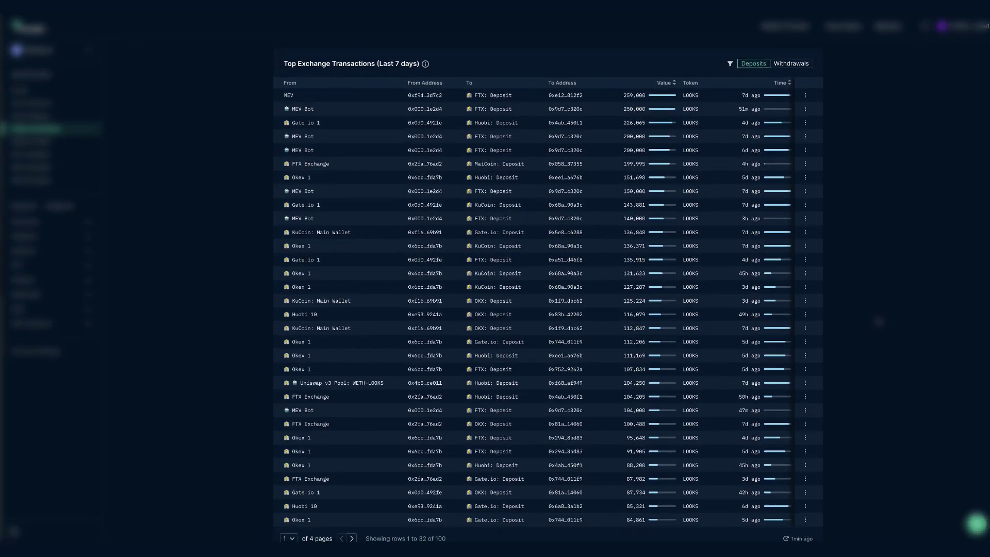
pyautogui.scroll(-1, 878, 321)
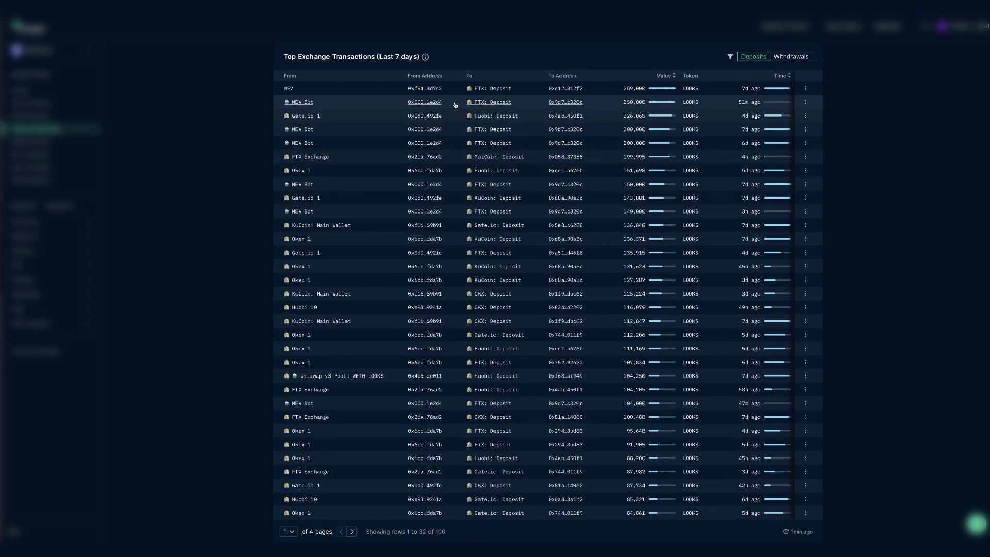